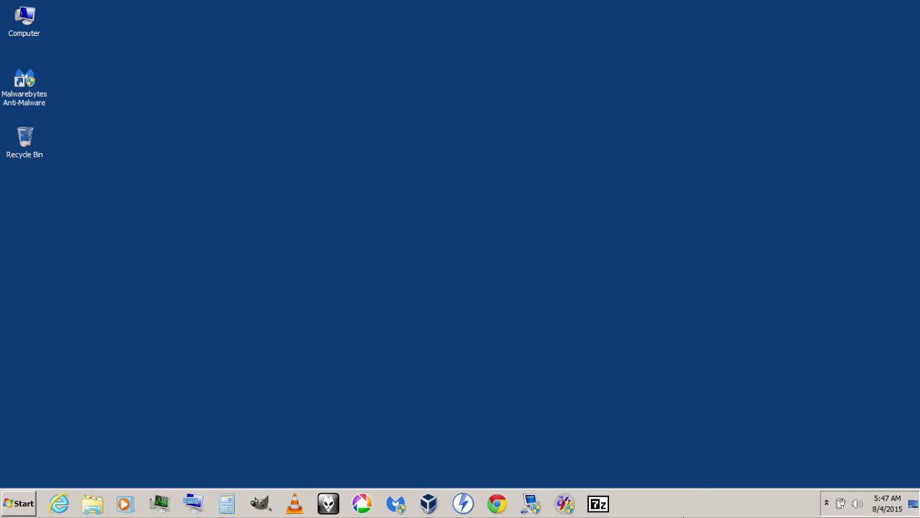
Step: Open Removable Disk (I:) from Computer to list its 11 items
double_click(21, 32)
click(420, 200)
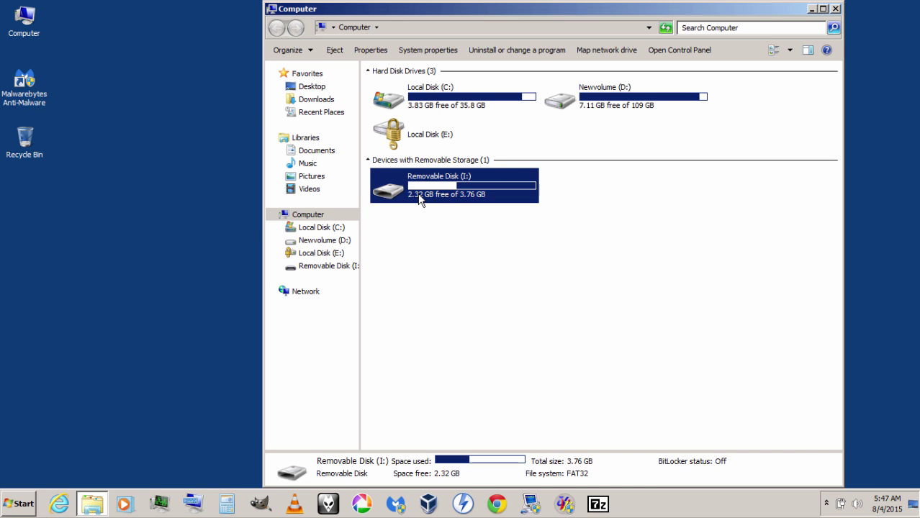
double_click(420, 200)
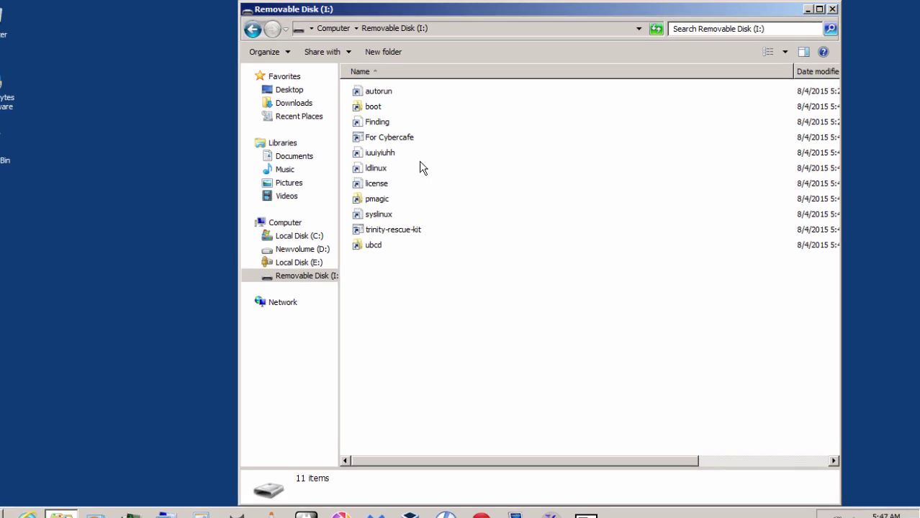
Step: Run the remembered attrib -h -r -s /s /d i:\*.* command from the address bar, revealing 21 items
click(443, 30)
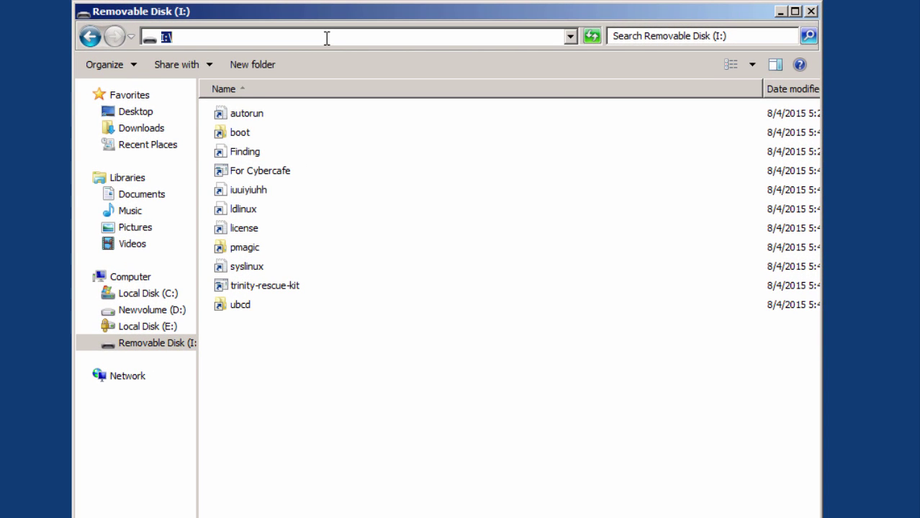
text(att)
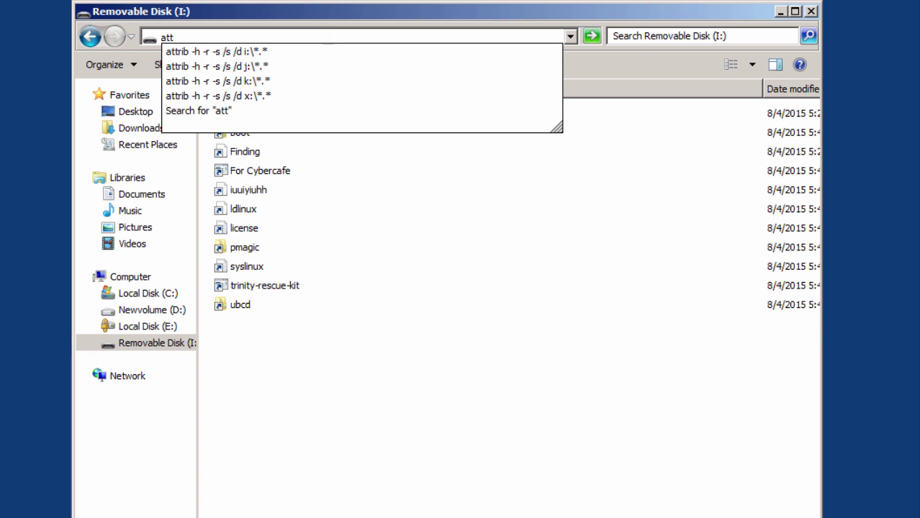
click(232, 54)
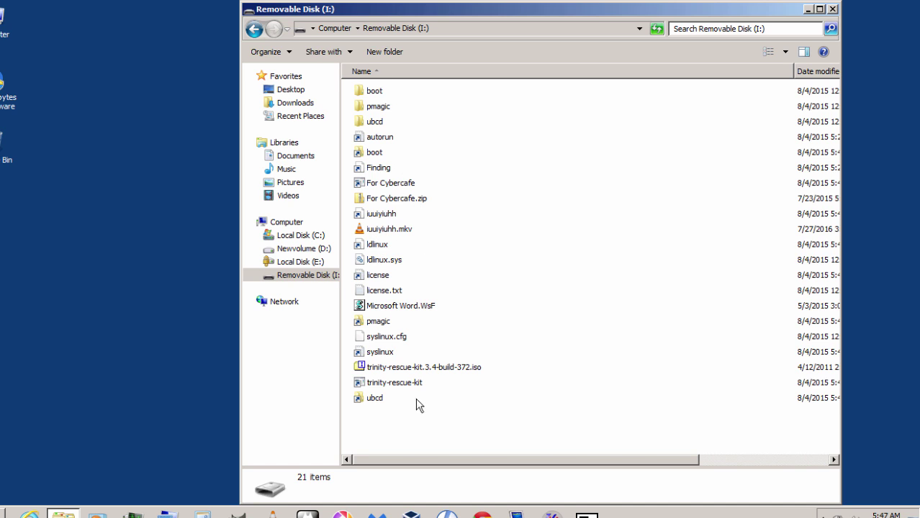
Step: Refresh the drive listing, which drops back to 11 items, and start Task Manager from the taskbar
right_click(404, 238)
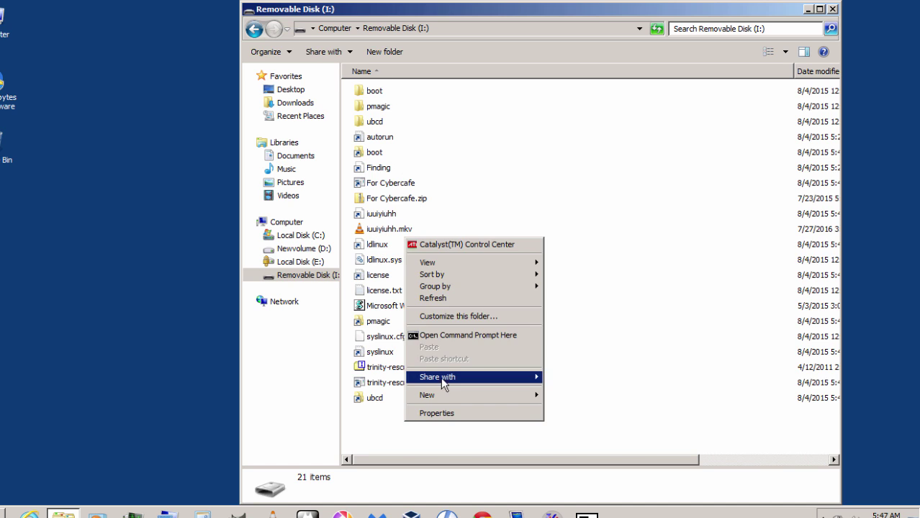
click(430, 297)
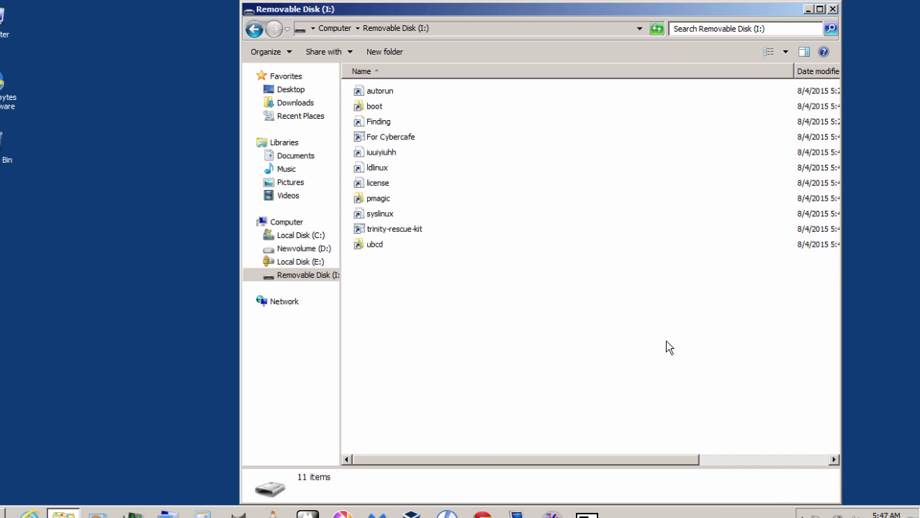
right_click(665, 516)
click(695, 479)
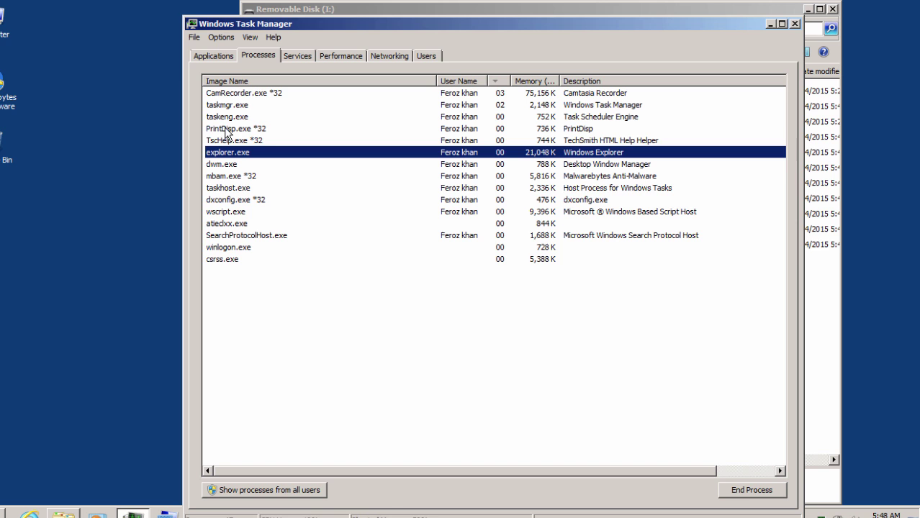
Step: Select the wscript.exe Windows Based Script Host process in the Processes list
click(228, 214)
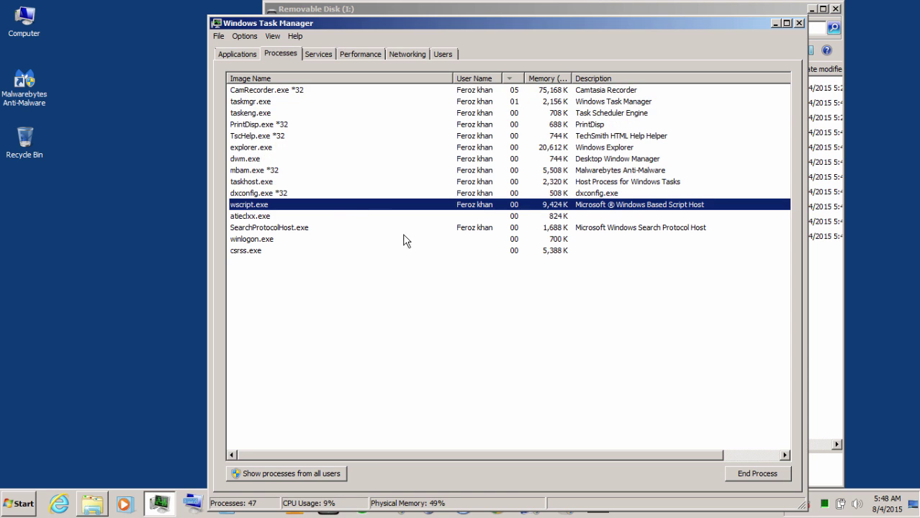
Step: Close Task Manager and set Windows Script Host to stop scripts after 1 second, then apply it
click(798, 23)
key(super)
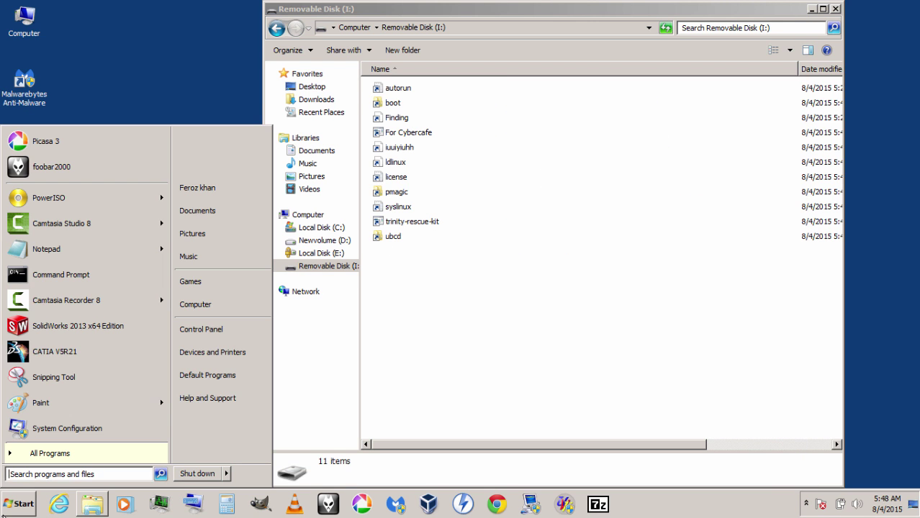
text(ws)
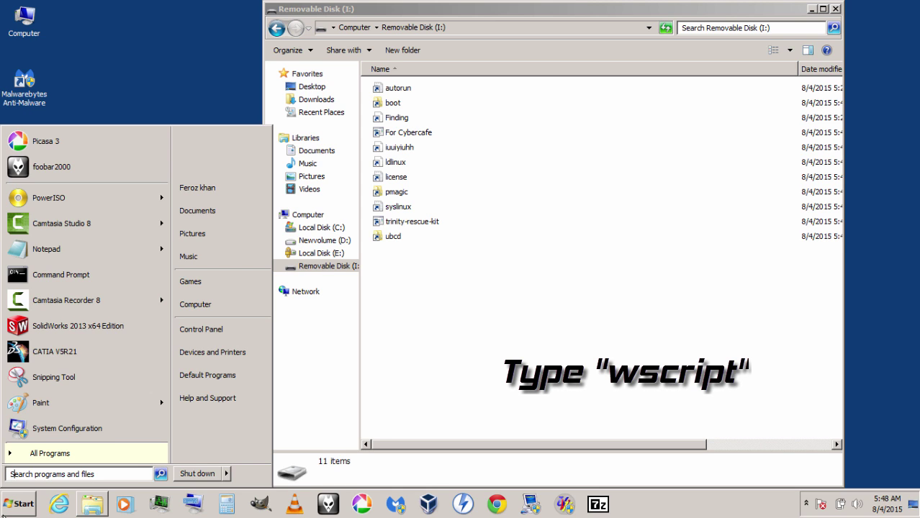
text(cri)
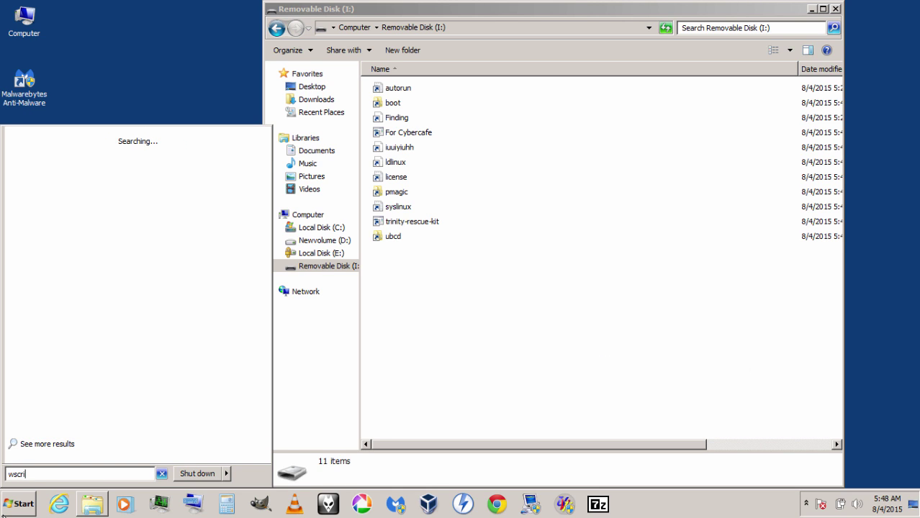
text(pt)
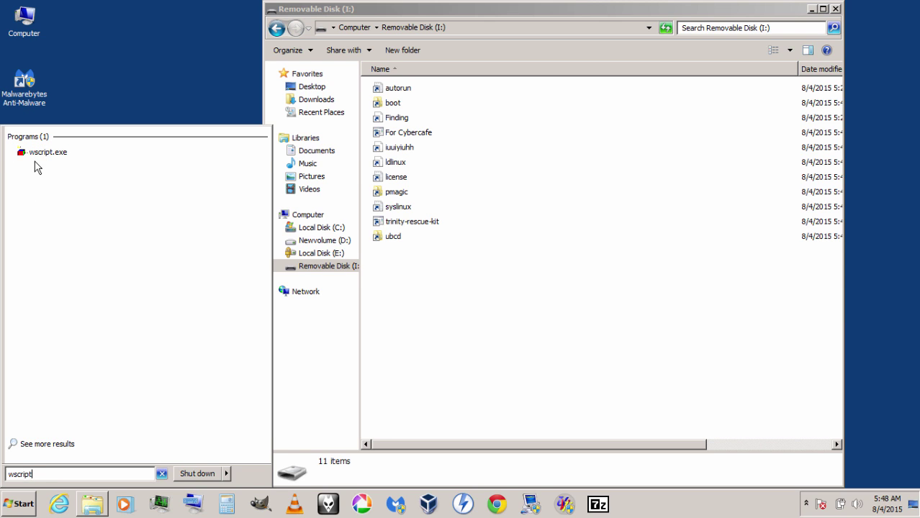
click(55, 157)
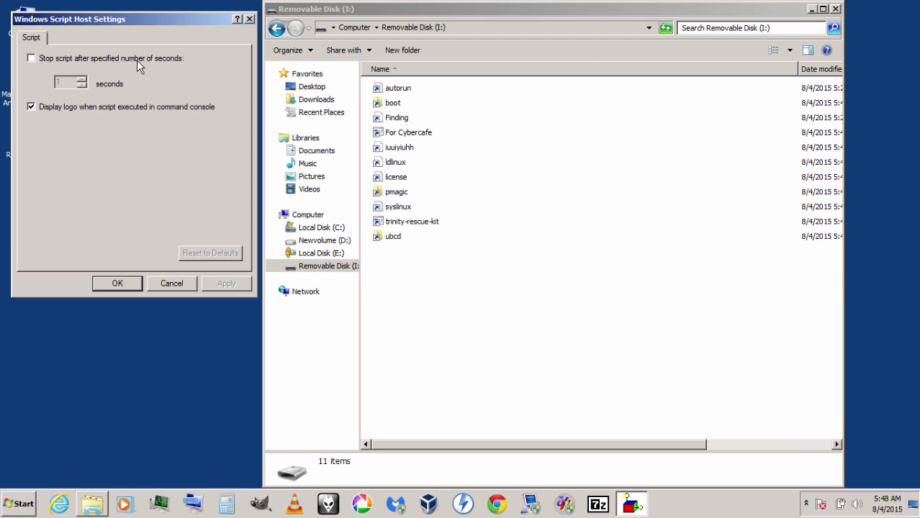
click(31, 59)
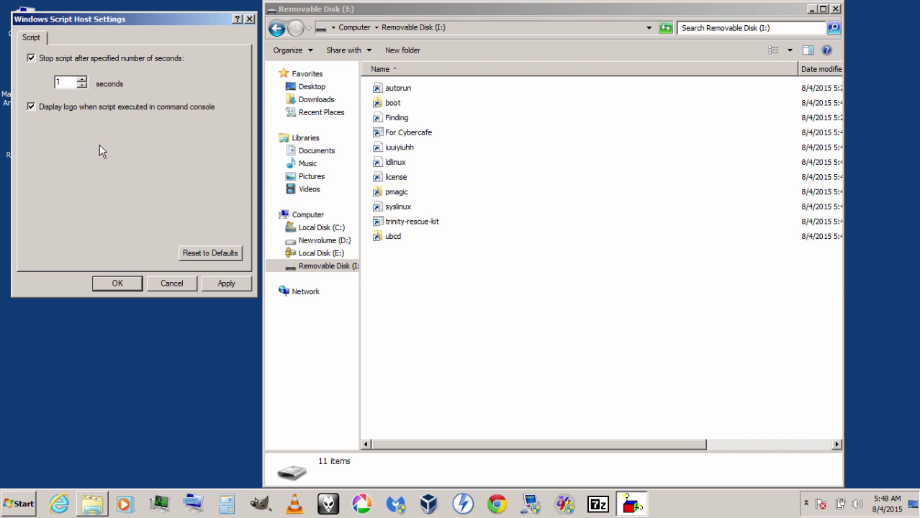
click(225, 283)
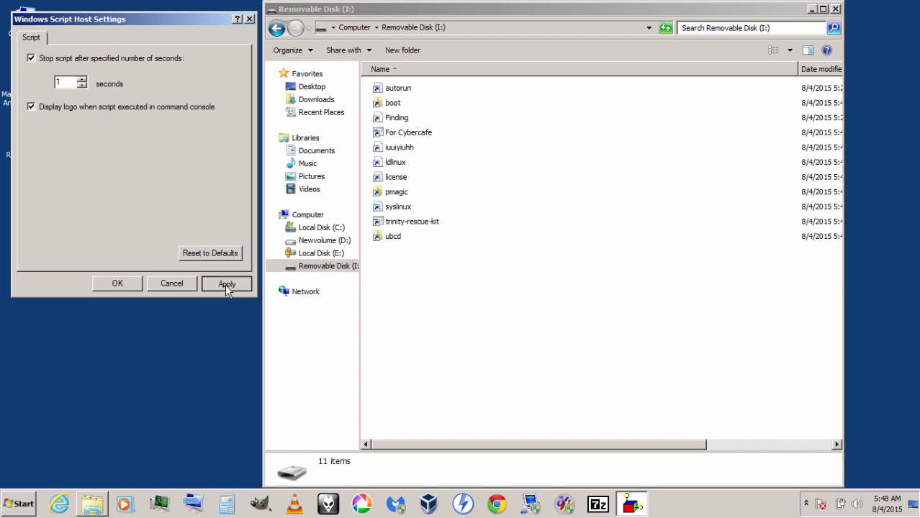
click(117, 284)
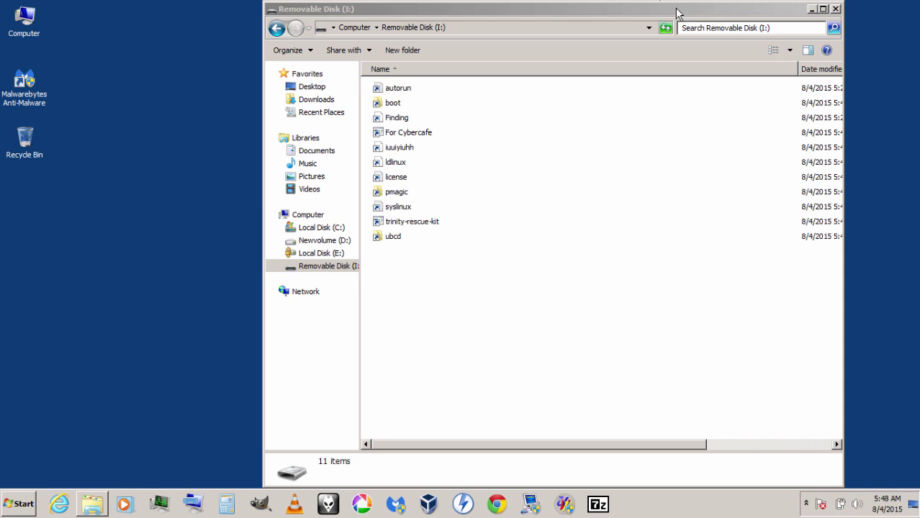
click(835, 8)
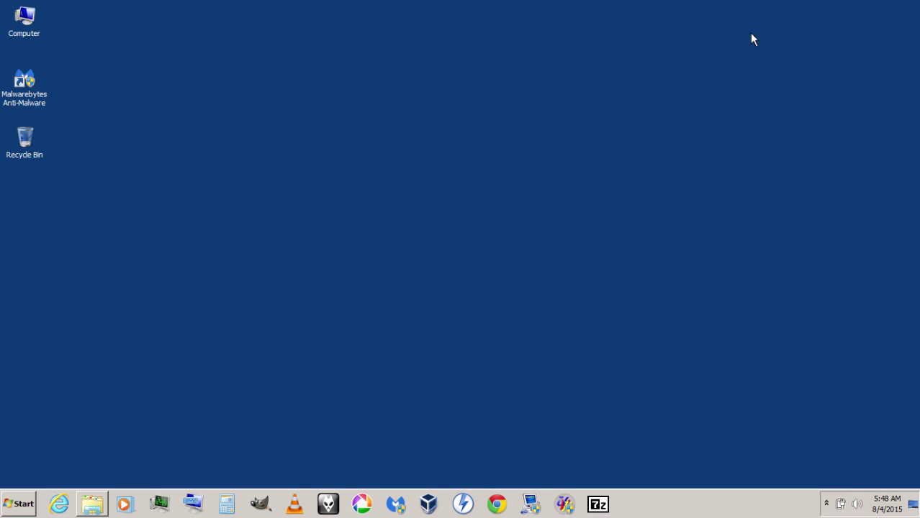
click(9, 502)
click(226, 473)
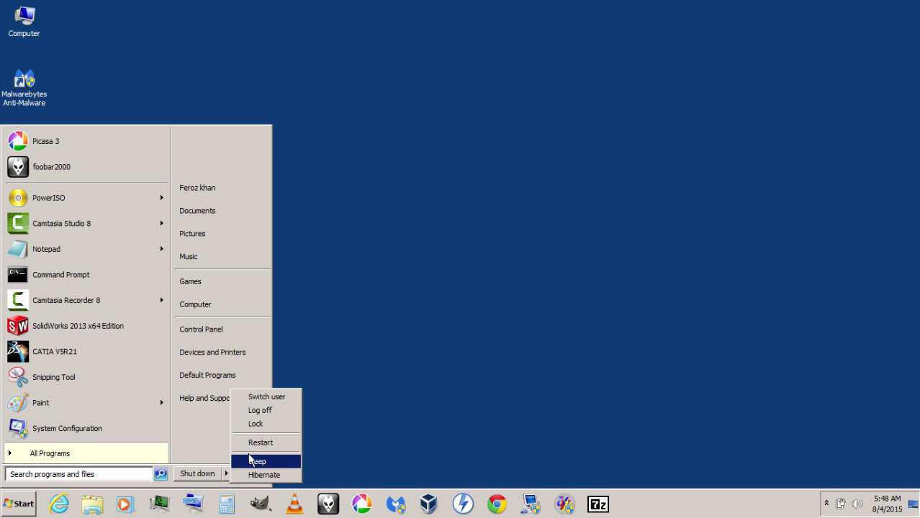
click(259, 442)
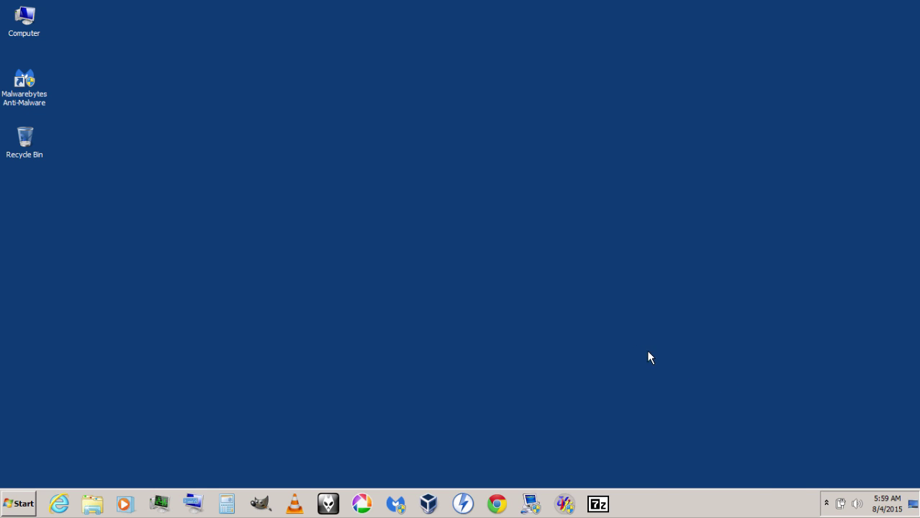
right_click(667, 504)
click(697, 462)
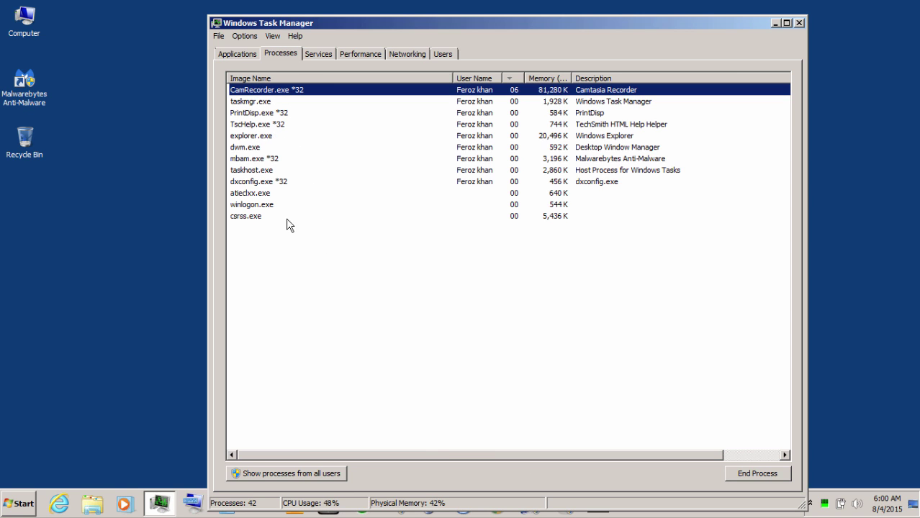
click(798, 23)
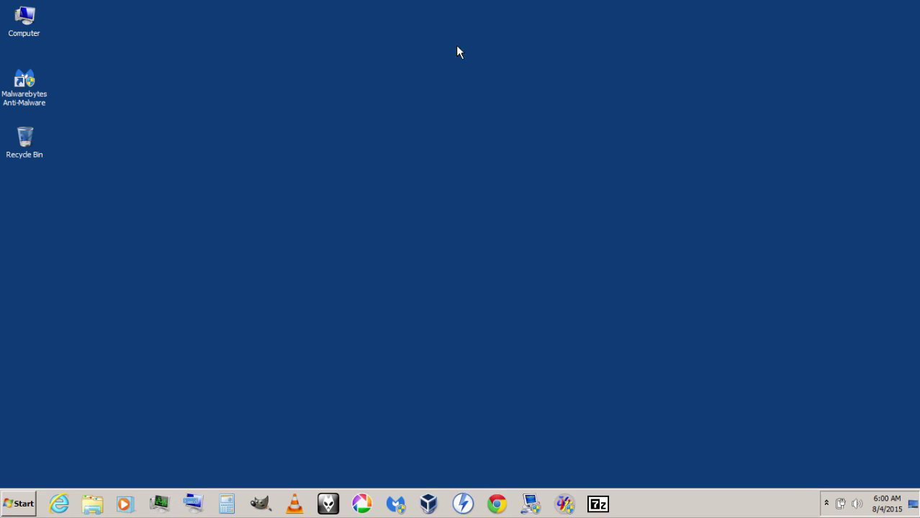
Step: Reopen Removable Disk (I:) from Computer, abandoning a partial address-bar entry
double_click(28, 27)
double_click(436, 200)
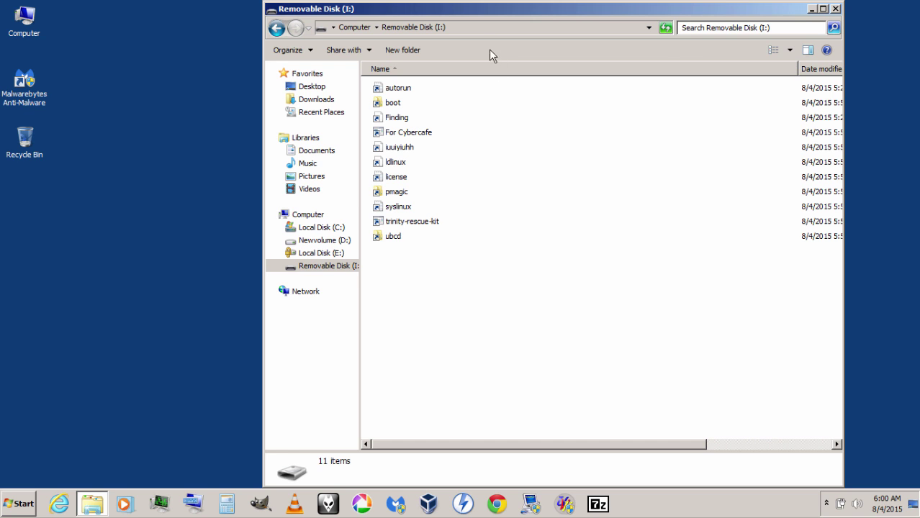
click(472, 30)
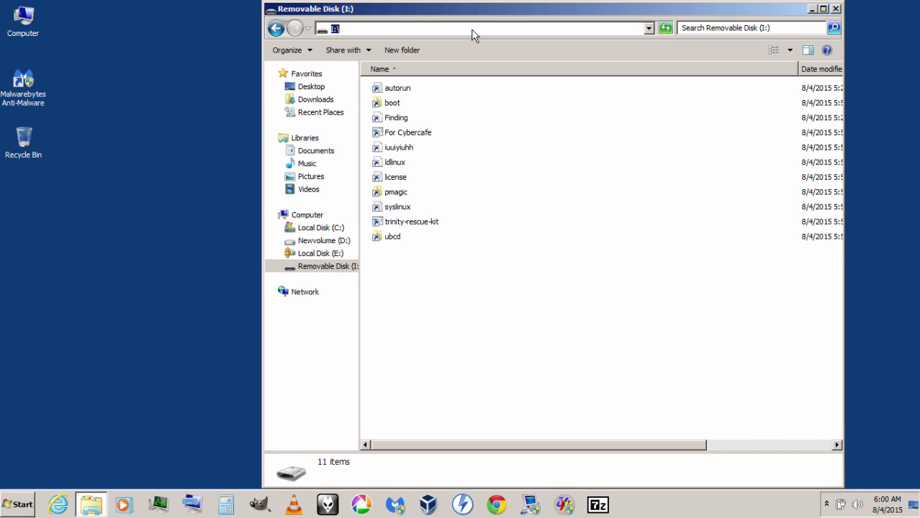
key(BackSpace)
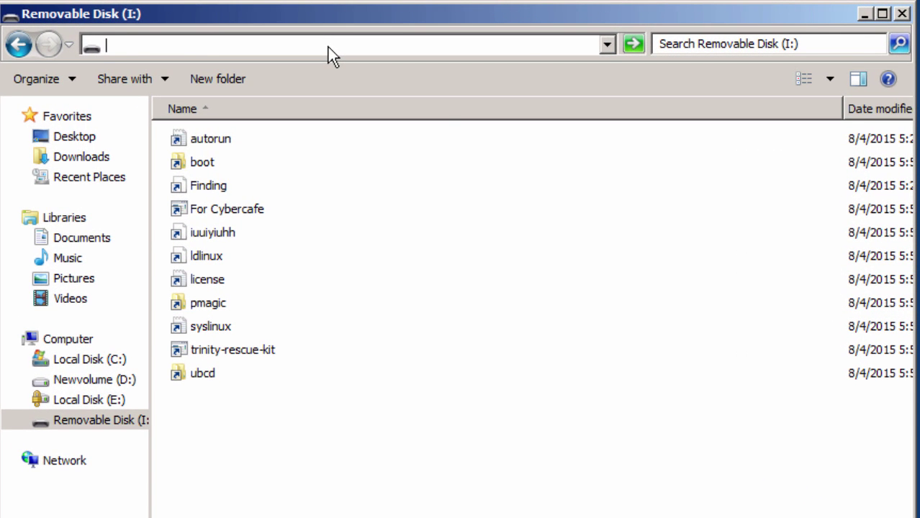
text(a)
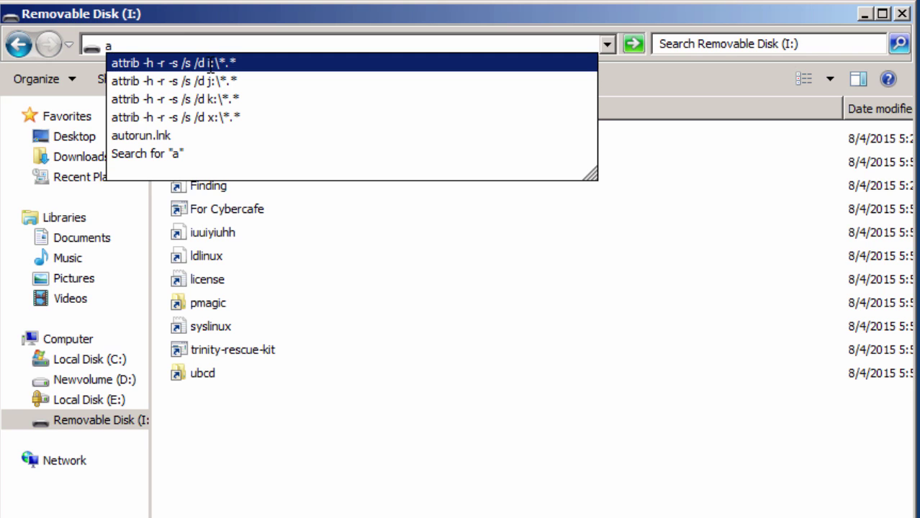
click(130, 419)
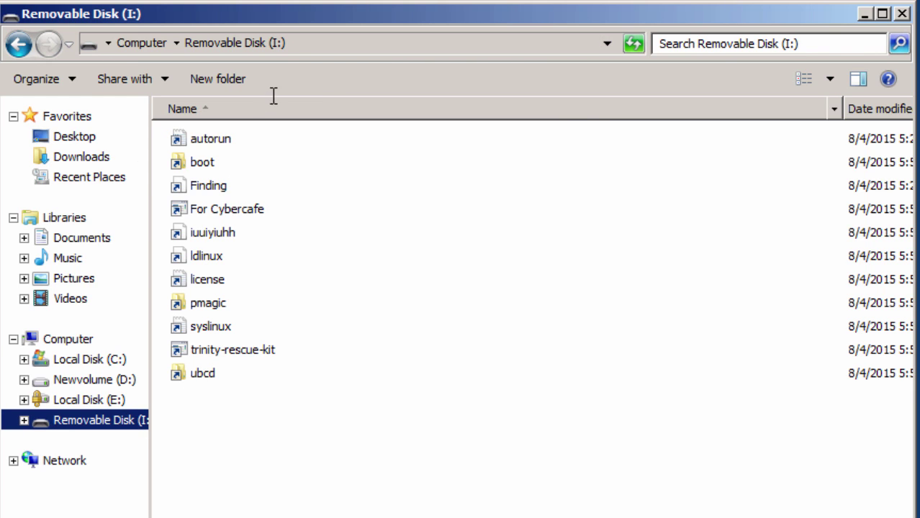
Step: Run attrib -h -r -s /s /d i:\*.* from the Explorer address bar against drive I:
click(303, 47)
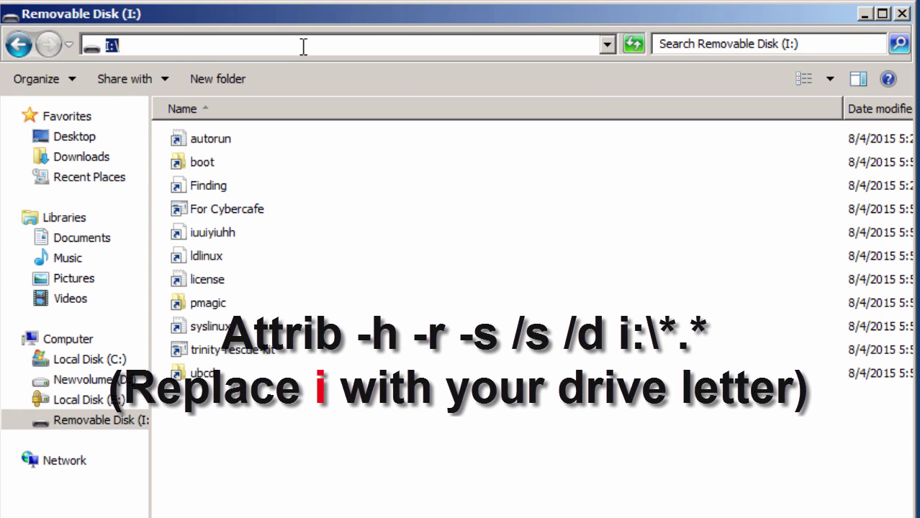
text(att)
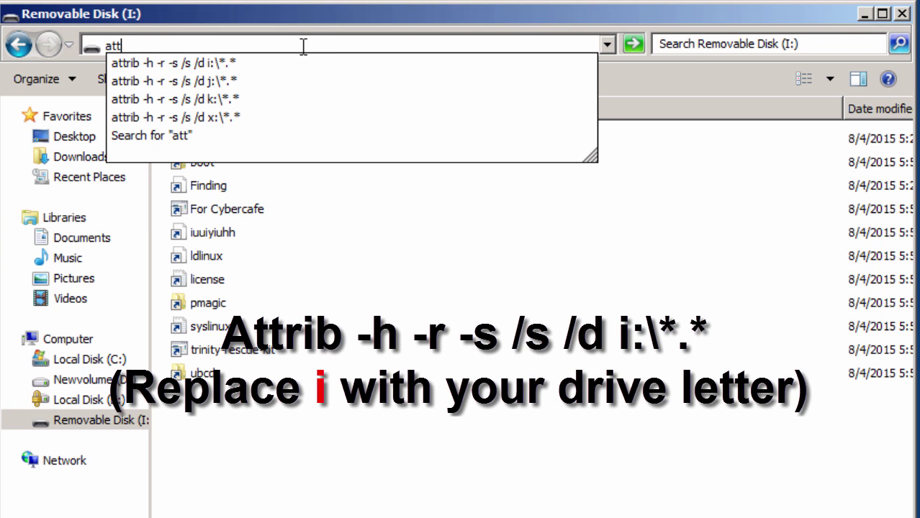
text(rib -h -)
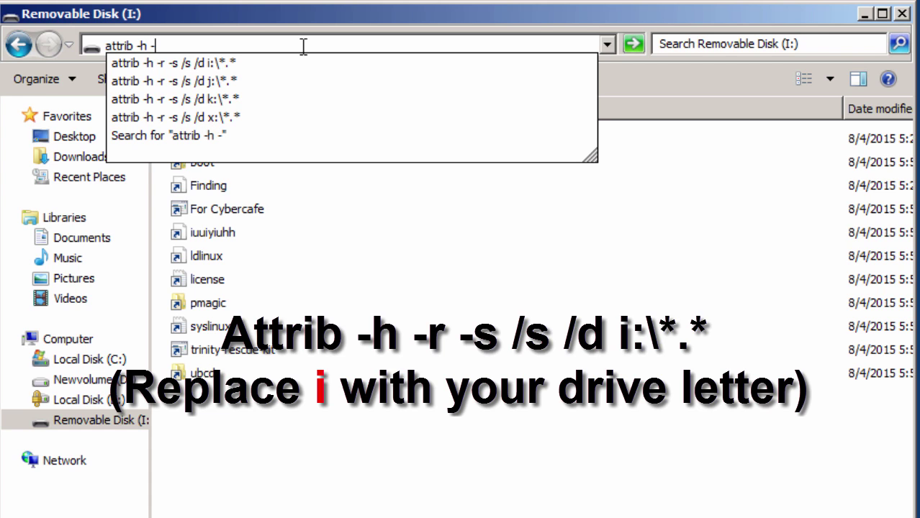
text(r -s /s /d)
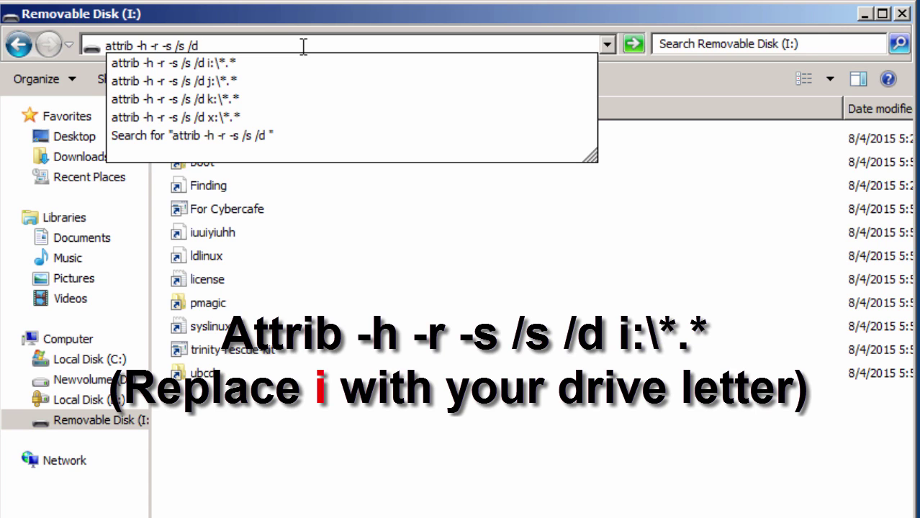
text( i)
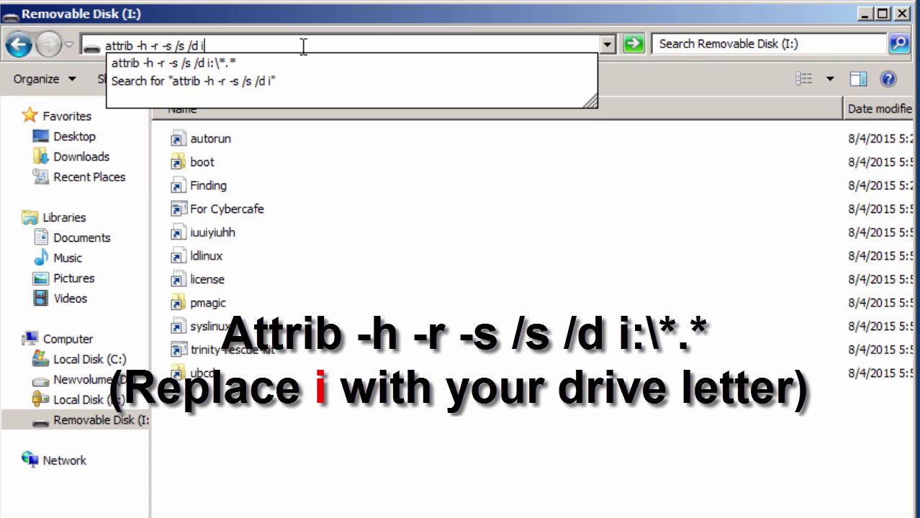
text(:\)
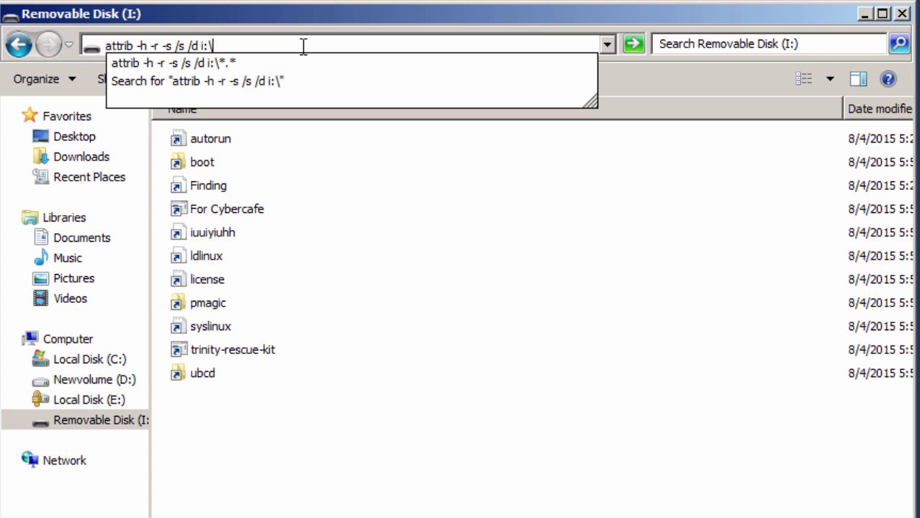
text(*.*)
key(Return)
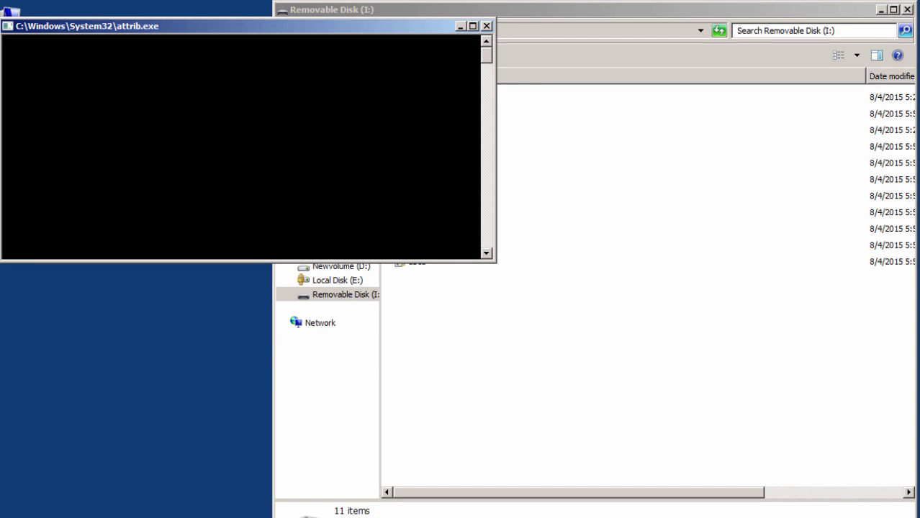
Step: Move the attrib console aside and refresh drive I:, which now shows 21 items
drag(344, 28, 516, 125)
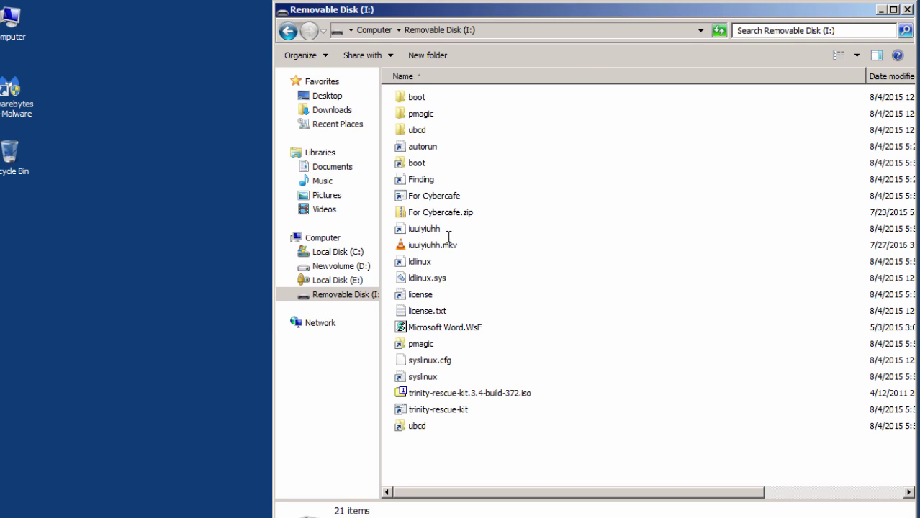
right_click(449, 452)
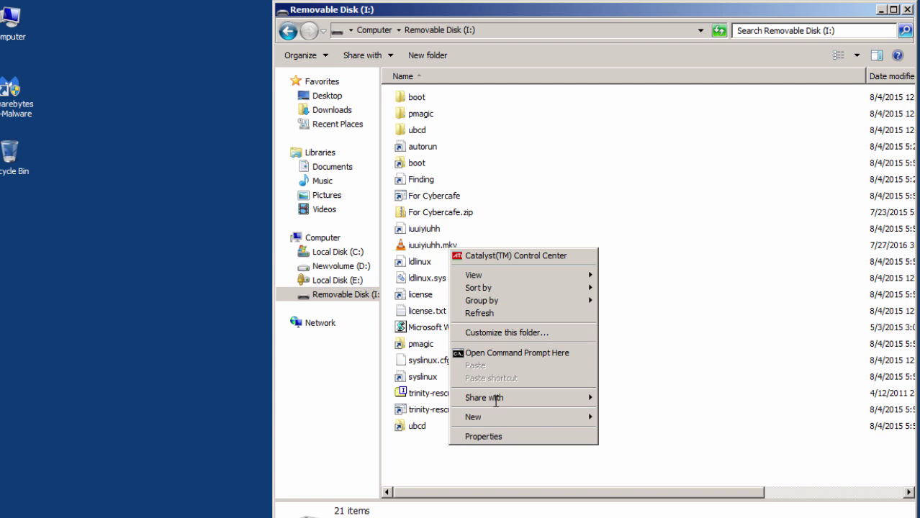
click(488, 314)
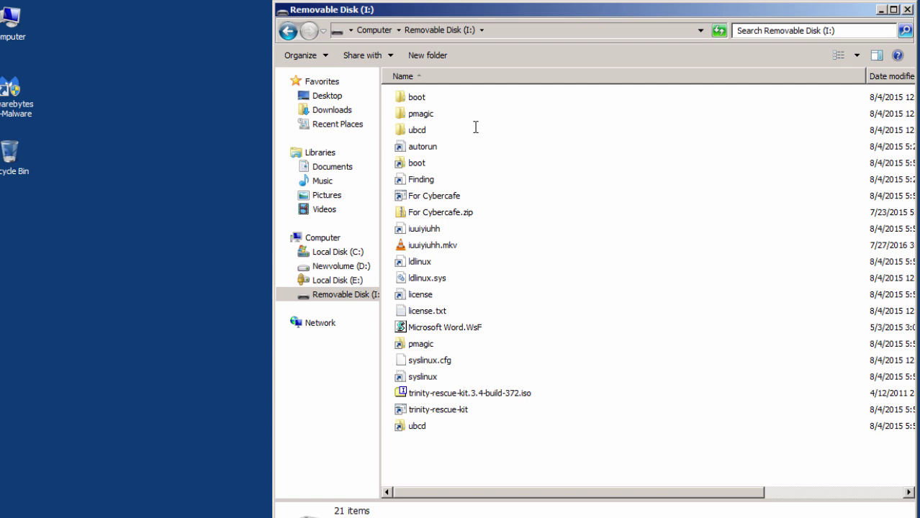